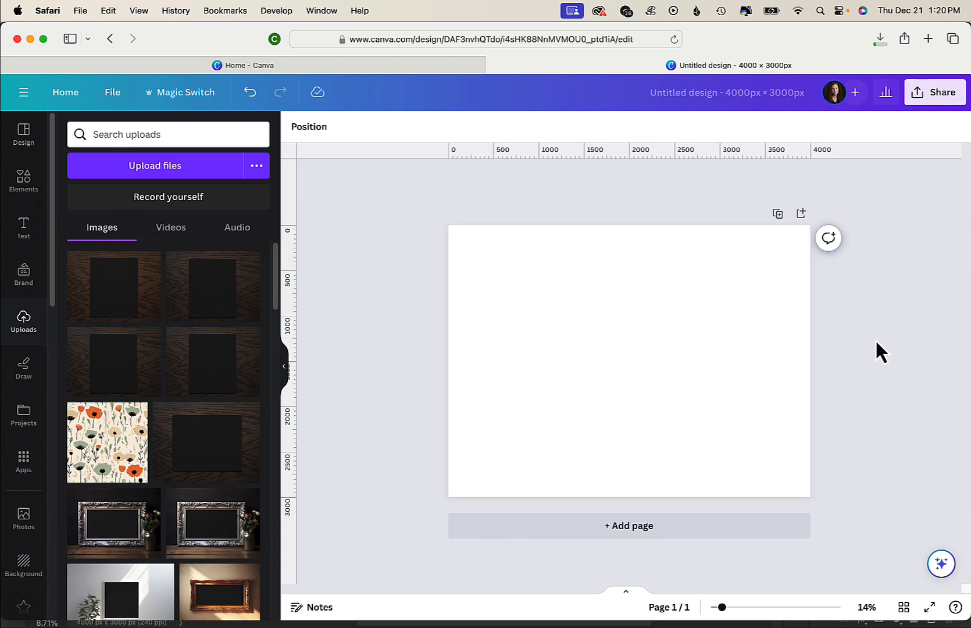
Place the uploaded vertical puzzle mockup on the blank page and enlarge it to fill the full 4000 × 3000 px canvas
click(113, 303)
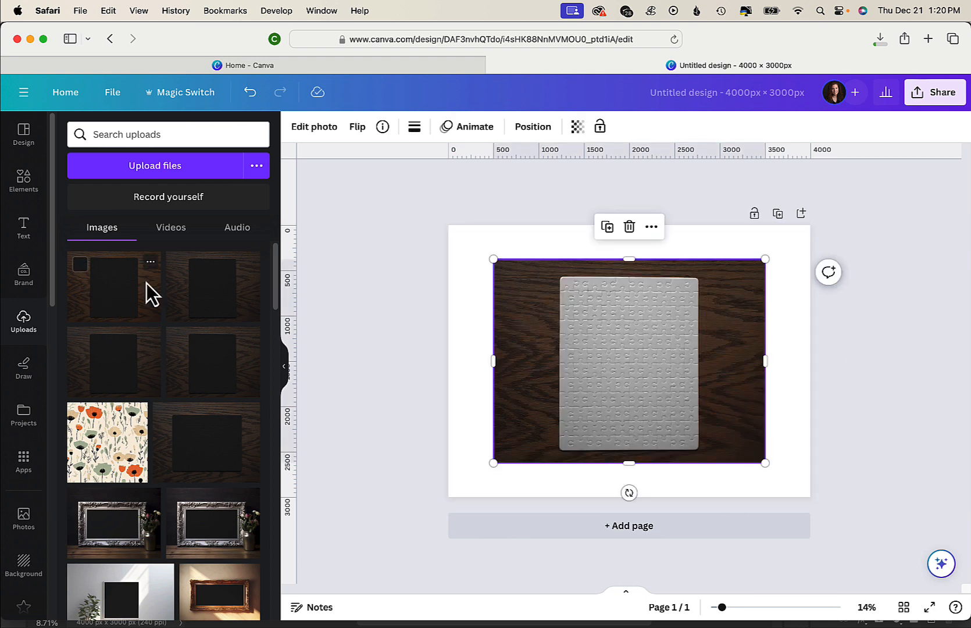
drag(561, 340, 516, 297)
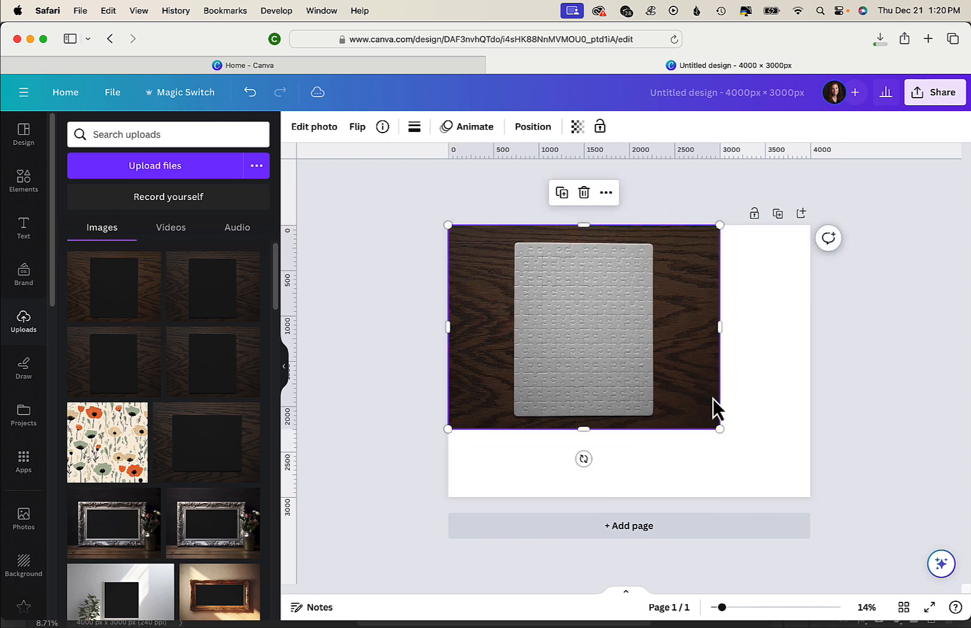
drag(720, 430, 810, 496)
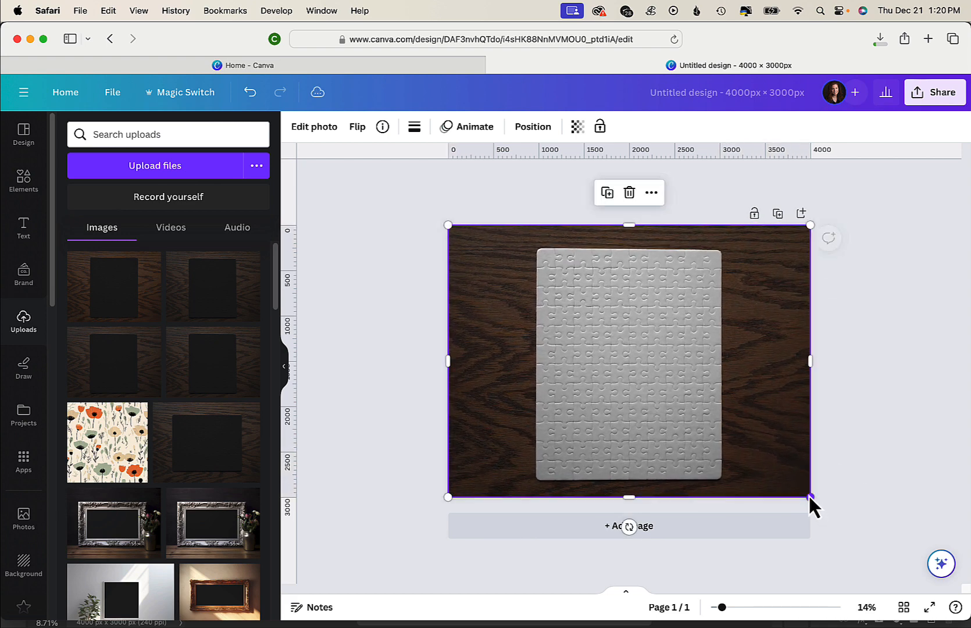
click(883, 478)
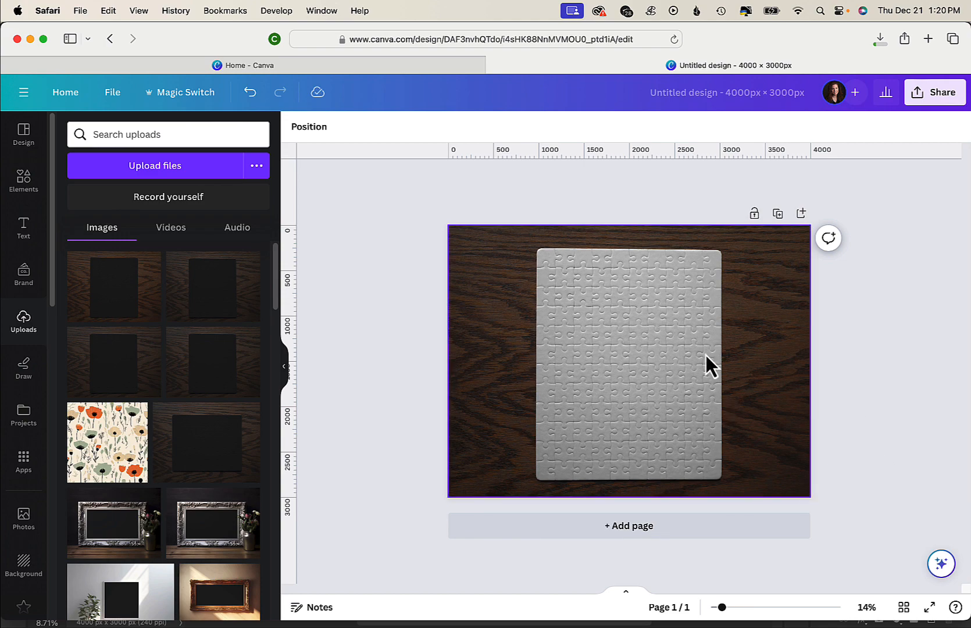
Examine the blank puzzle mockup up close, checking the piece texture, edges and corners against the wood background
scroll(705, 356, up, 5)
scroll(705, 356, up, 2)
scroll(705, 354, up, 5)
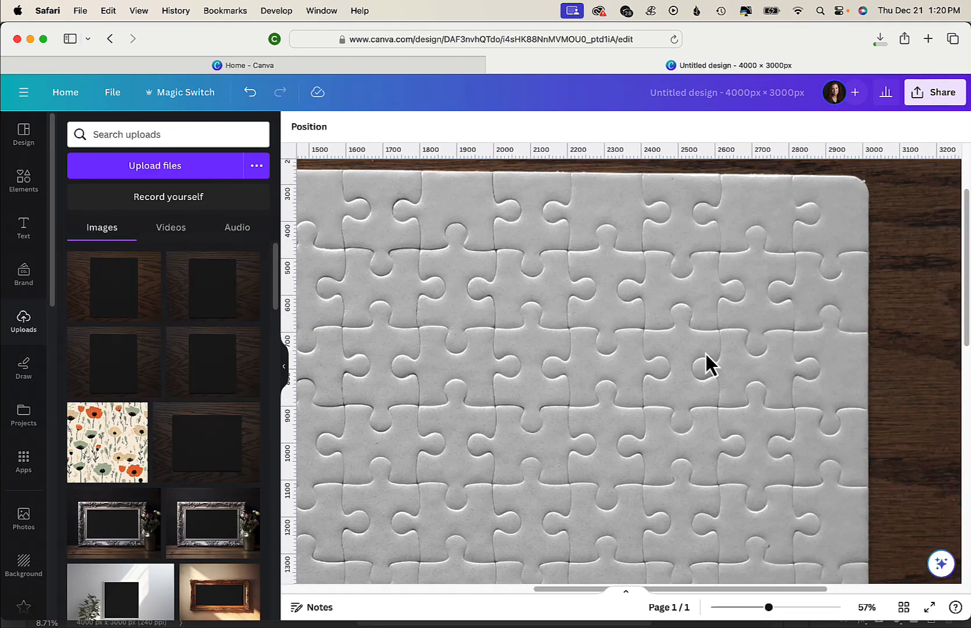
scroll(705, 351, down, 10)
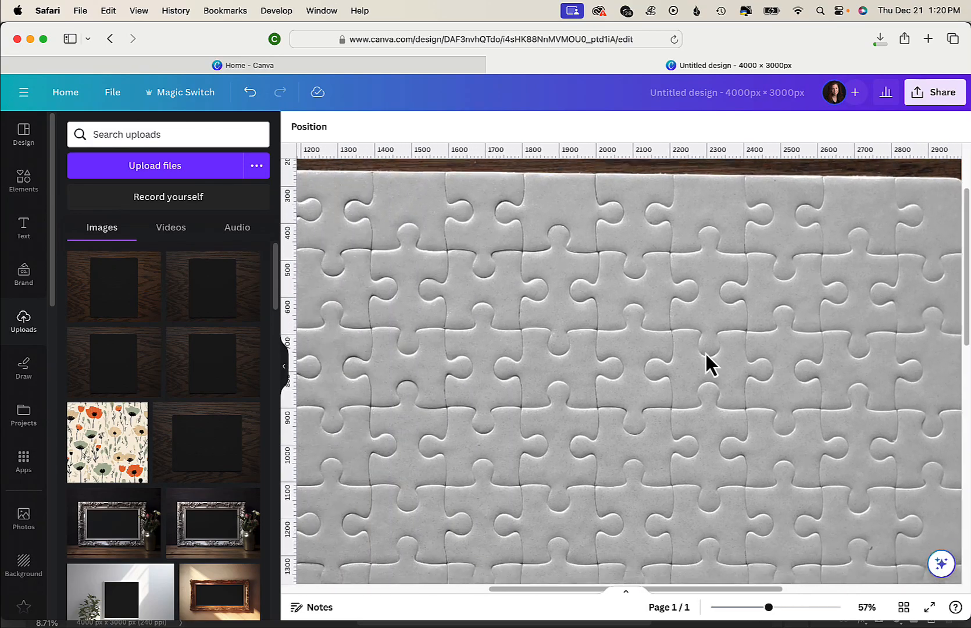
scroll(705, 351, left, 4)
scroll(705, 354, down, 3)
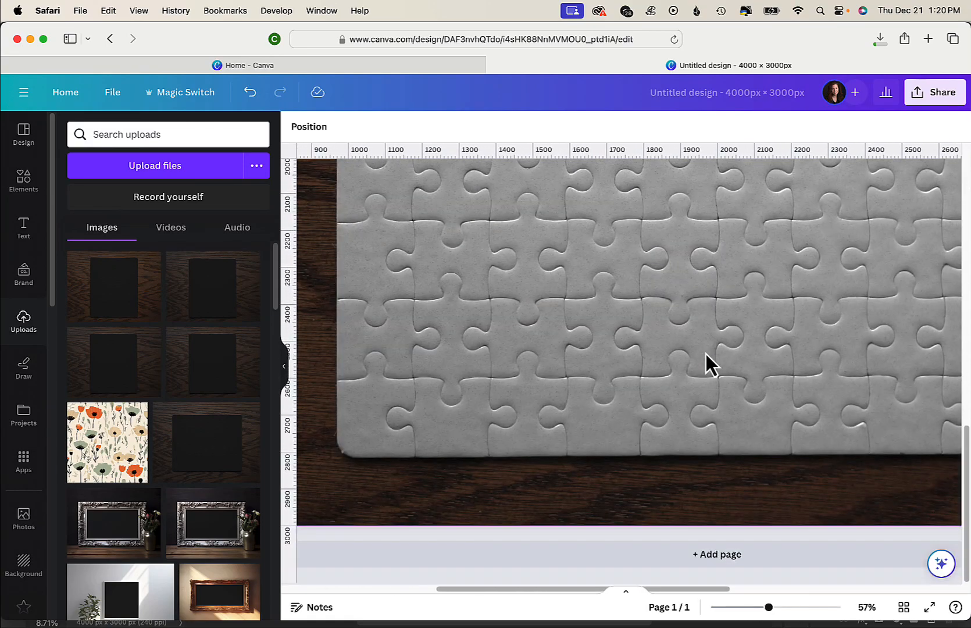
scroll(706, 353, right, 5)
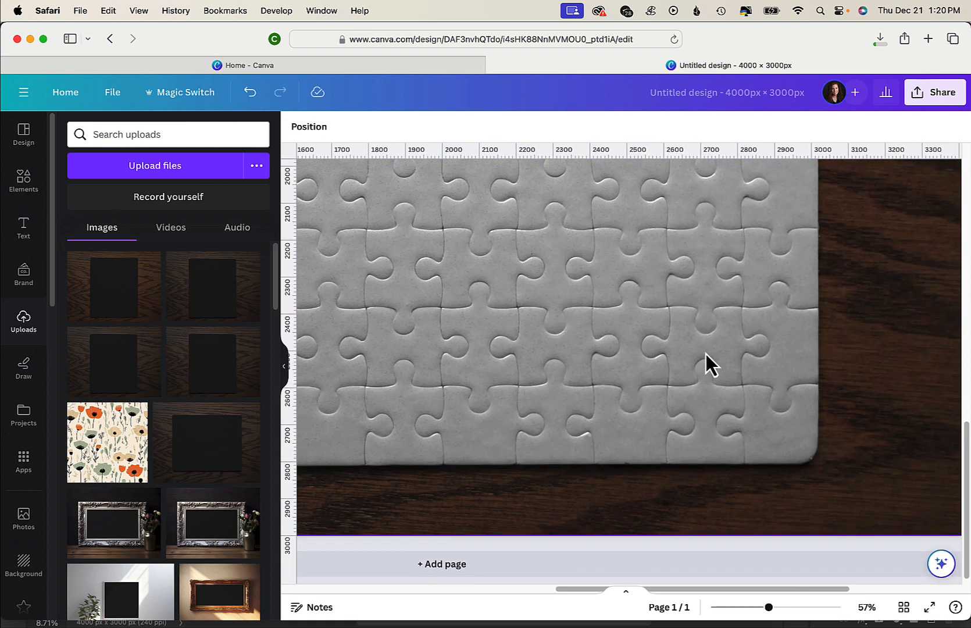
scroll(790, 301, up, 9)
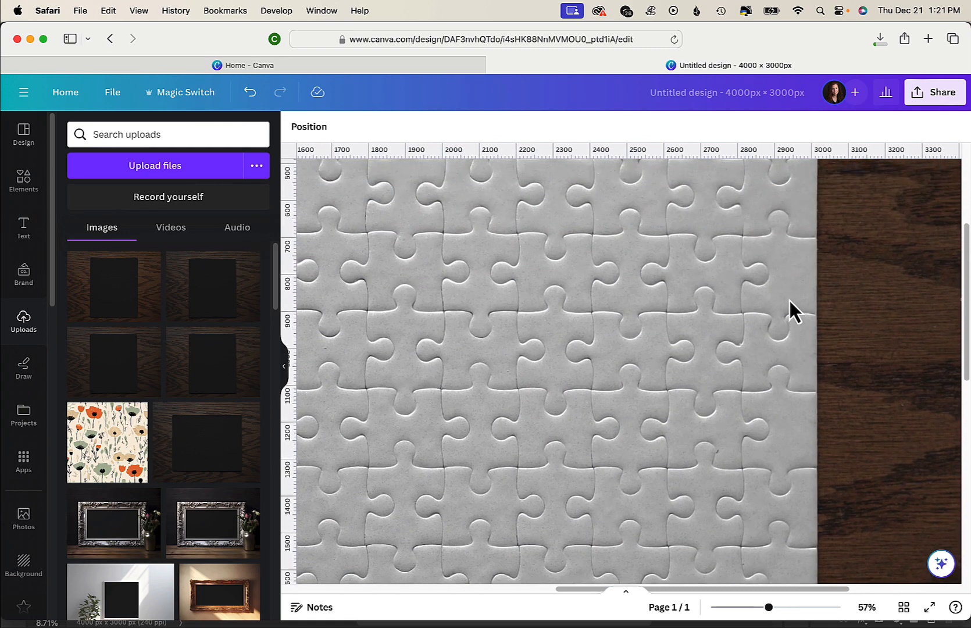
scroll(790, 301, down, 5)
scroll(790, 301, down, 3)
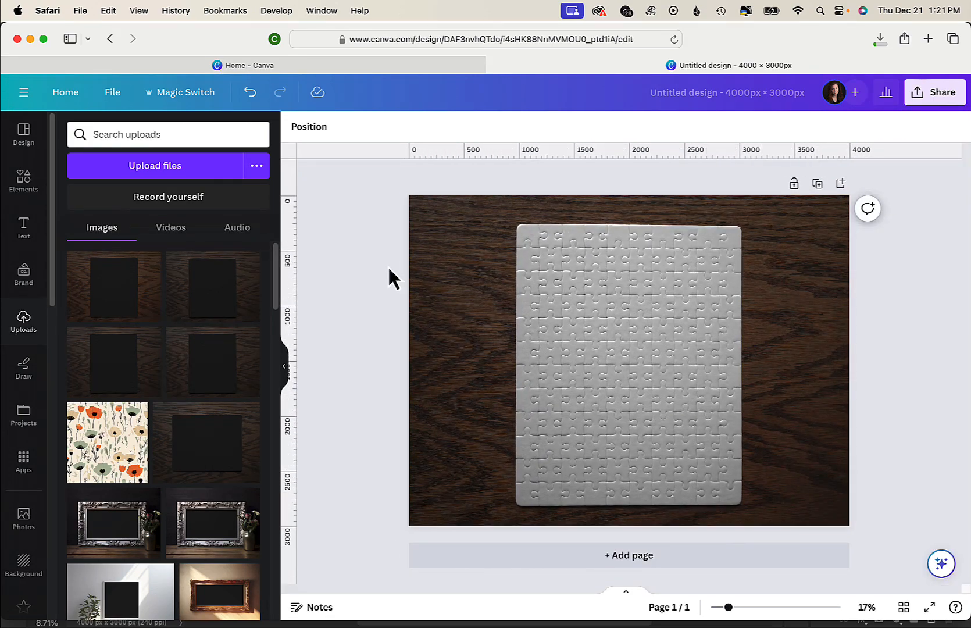
Add the uploaded poppy pattern and enlarge it to about 2700 px square so it covers the whole puzzle area
click(106, 439)
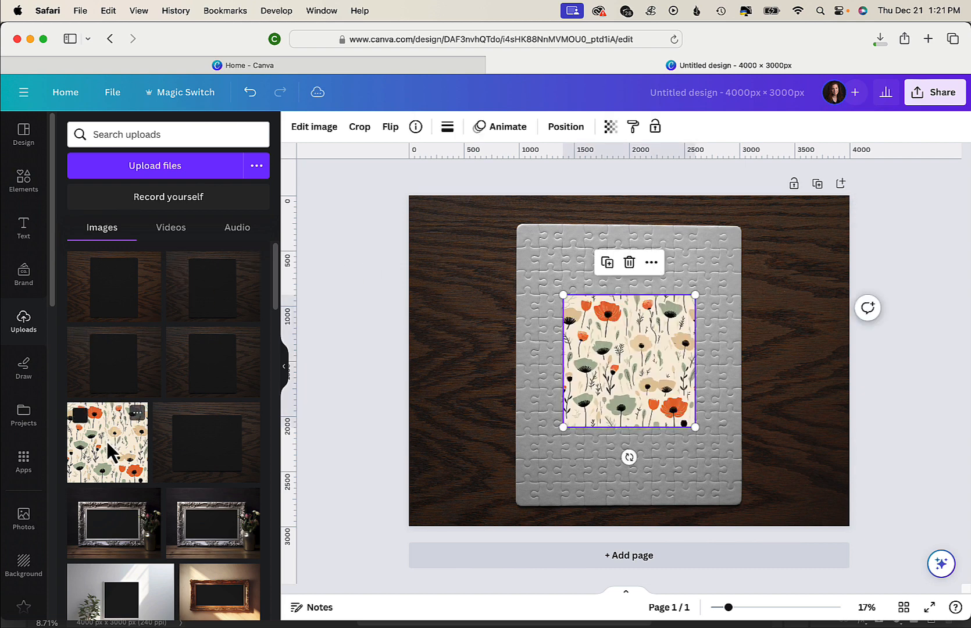
drag(584, 370, 529, 294)
drag(640, 353, 769, 570)
drag(729, 433, 695, 402)
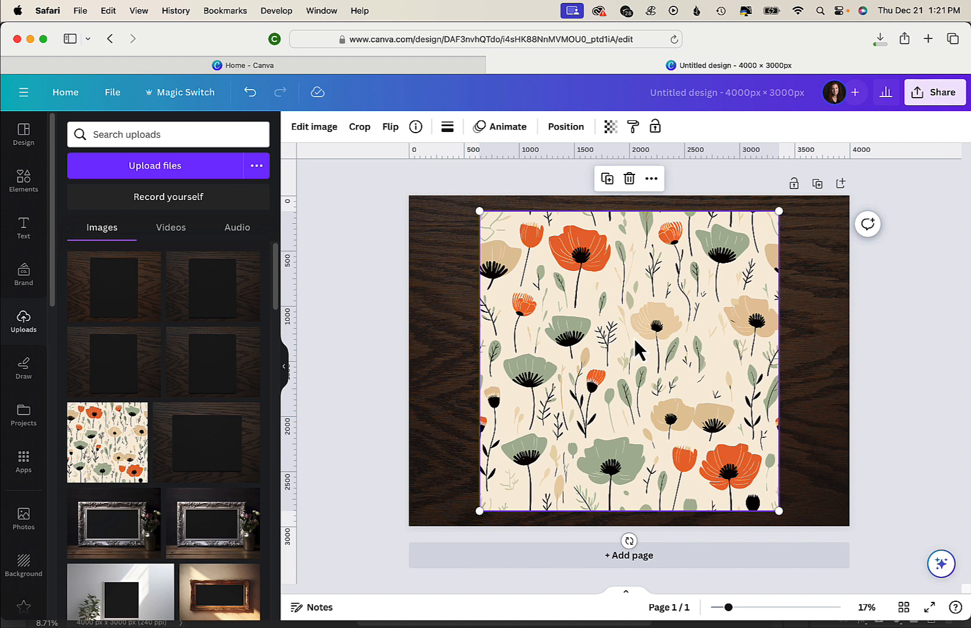
Send the poppy pattern to the back, behind the puzzle mockup, and deselect it
right_click(620, 326)
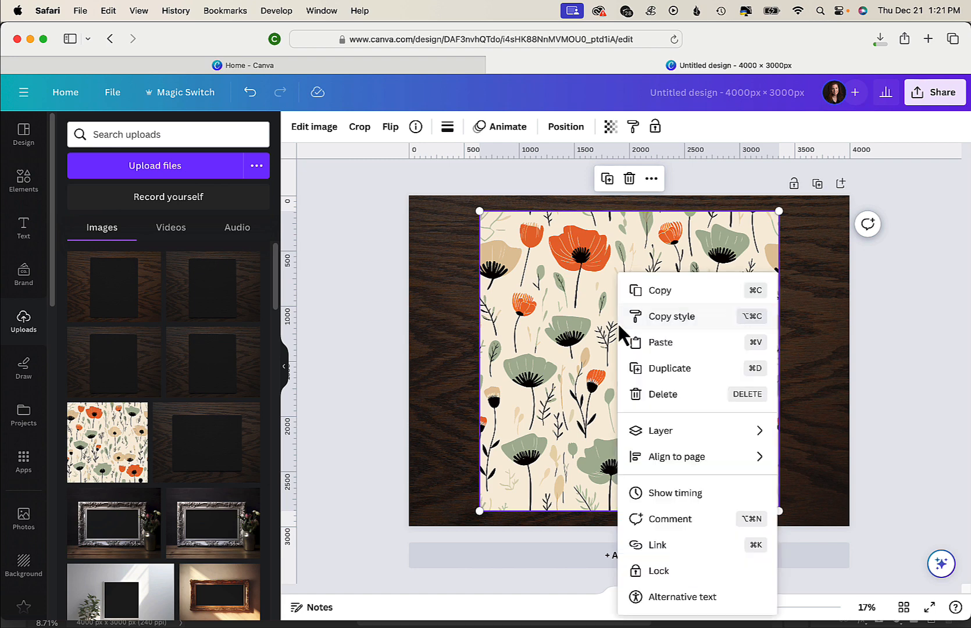
mouse_move(656, 432)
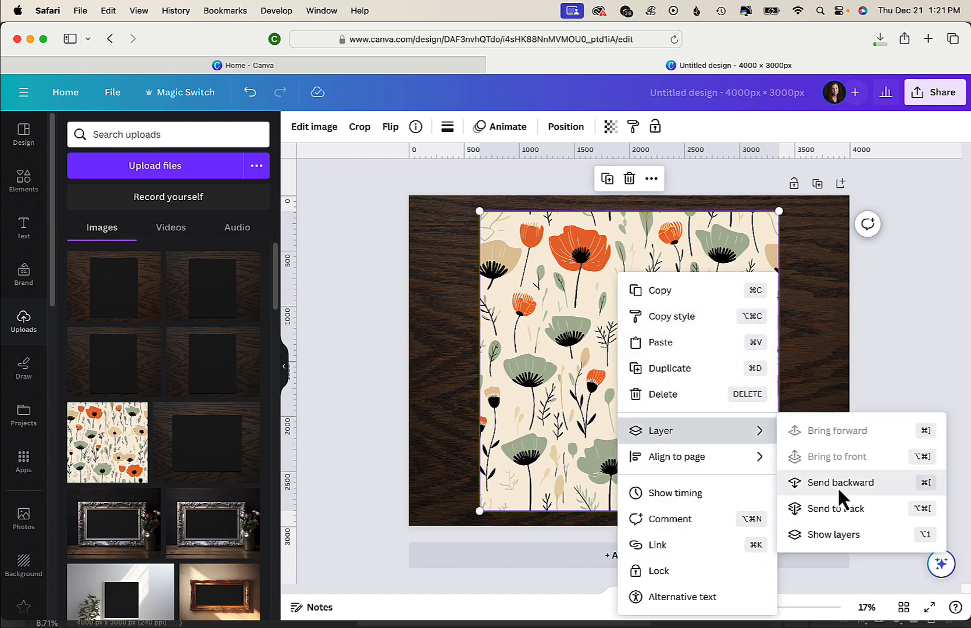
click(838, 508)
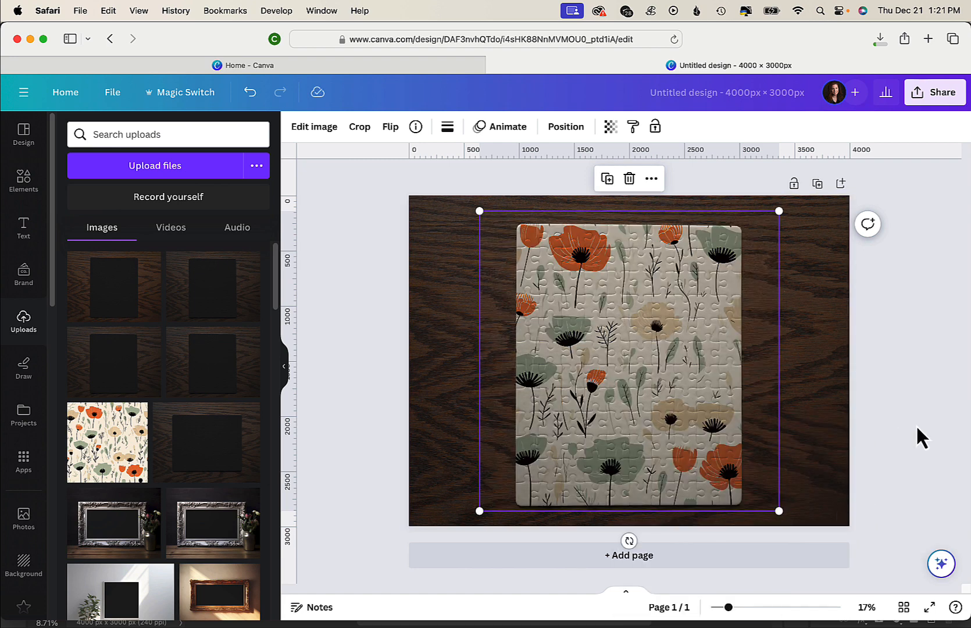
click(902, 406)
Inspect the poppy pattern on the puzzle up close, checking the piece outlines and texture over the design
scroll(719, 326, up, 3)
scroll(719, 325, up, 3)
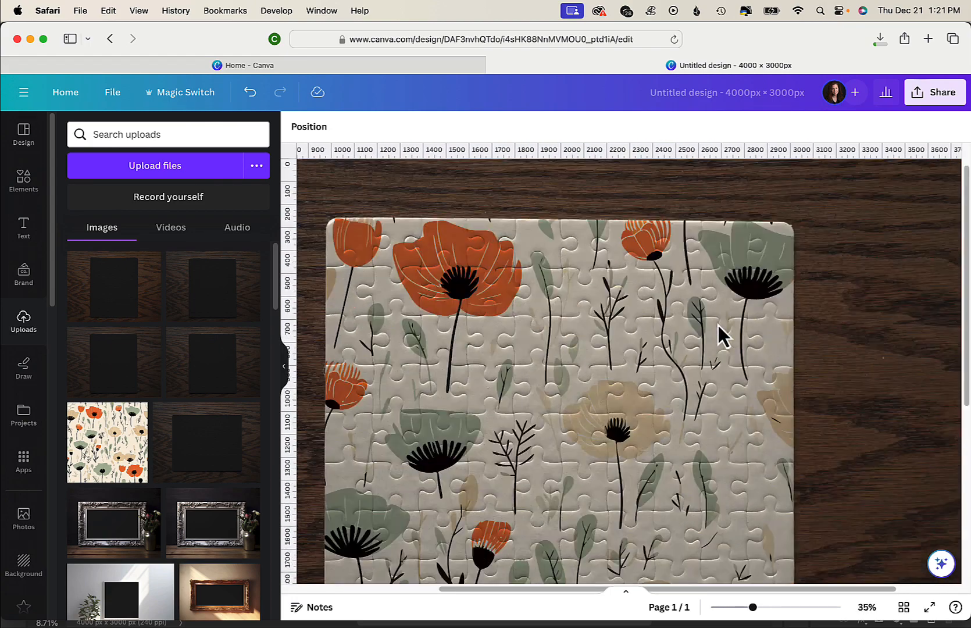
scroll(719, 335, down, 5)
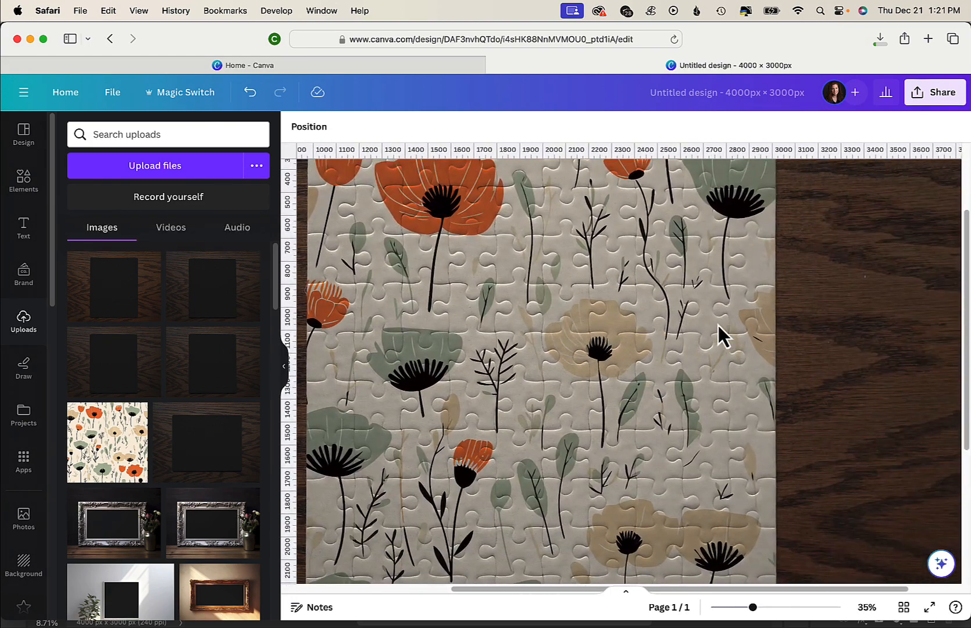
scroll(720, 317, up, 5)
scroll(720, 317, up, 3)
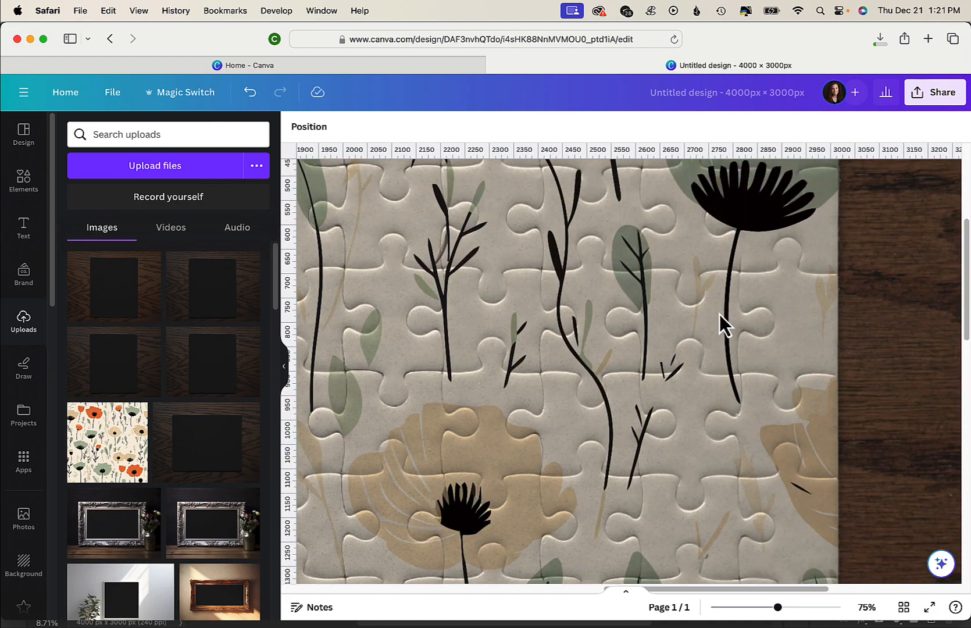
scroll(719, 314, down, 10)
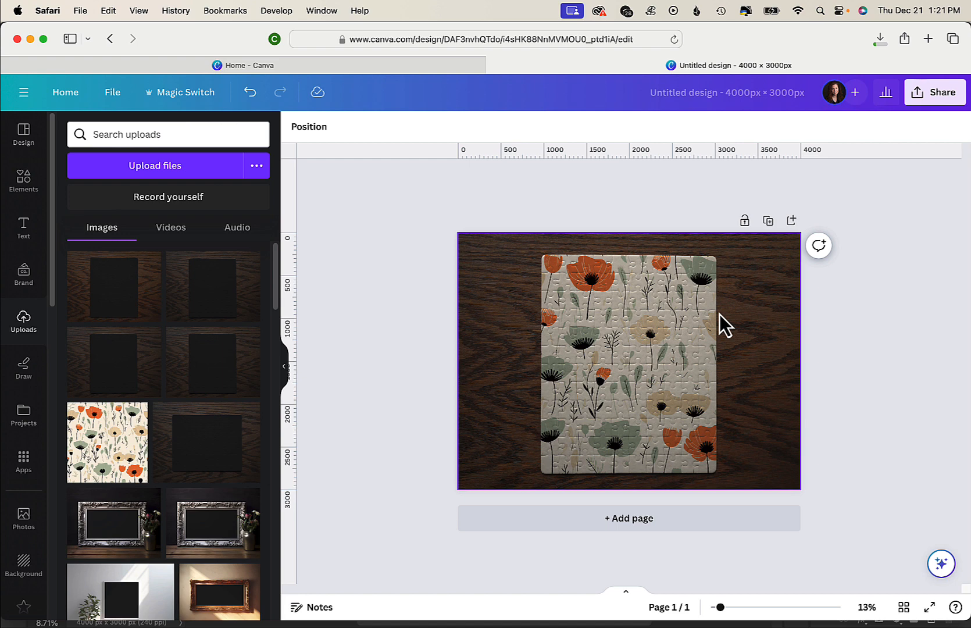
scroll(672, 319, up, 5)
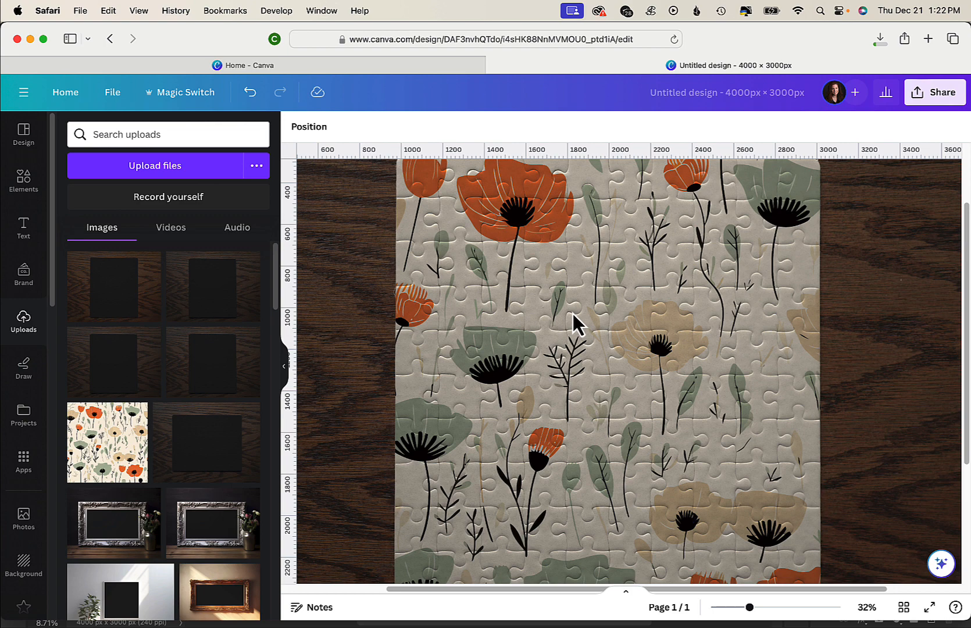
scroll(573, 319, down, 5)
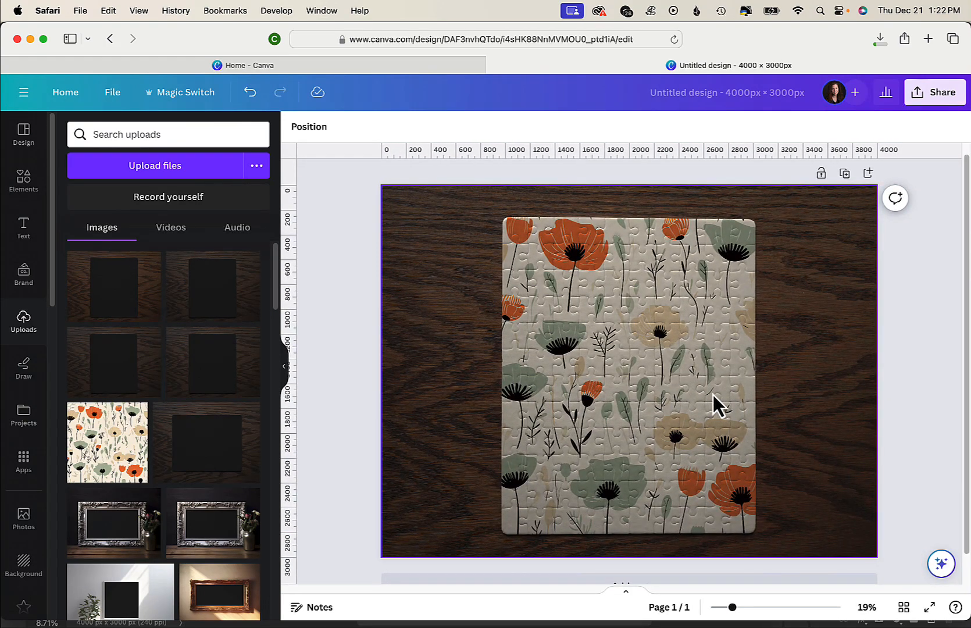
Switch to Photoshop, bring the Vertical Puzzle PNG Mockup into full view and collapse the Actions panel covering it
mouse_move(625, 626)
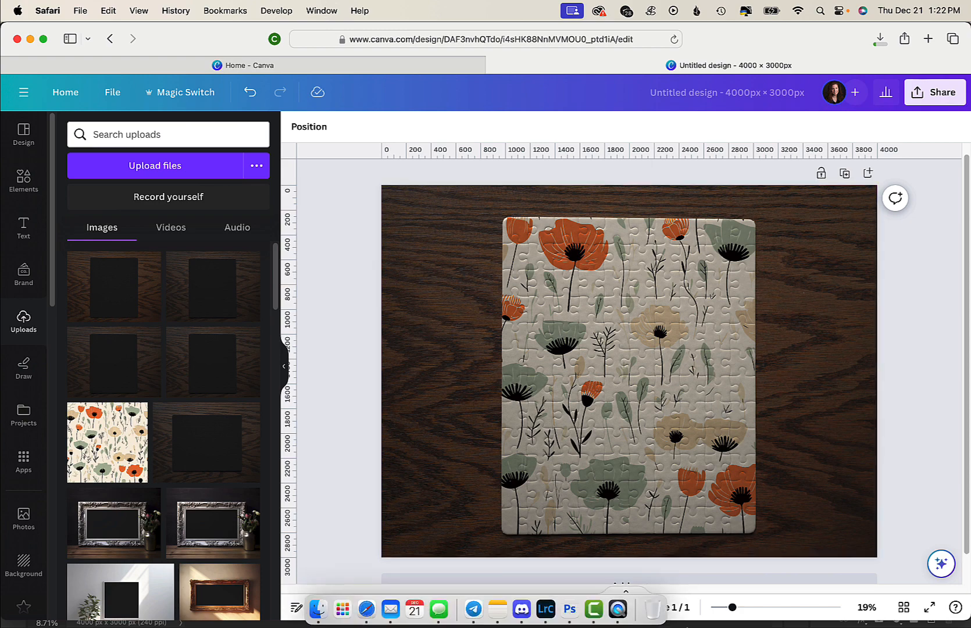
click(569, 609)
scroll(299, 368, up, 10)
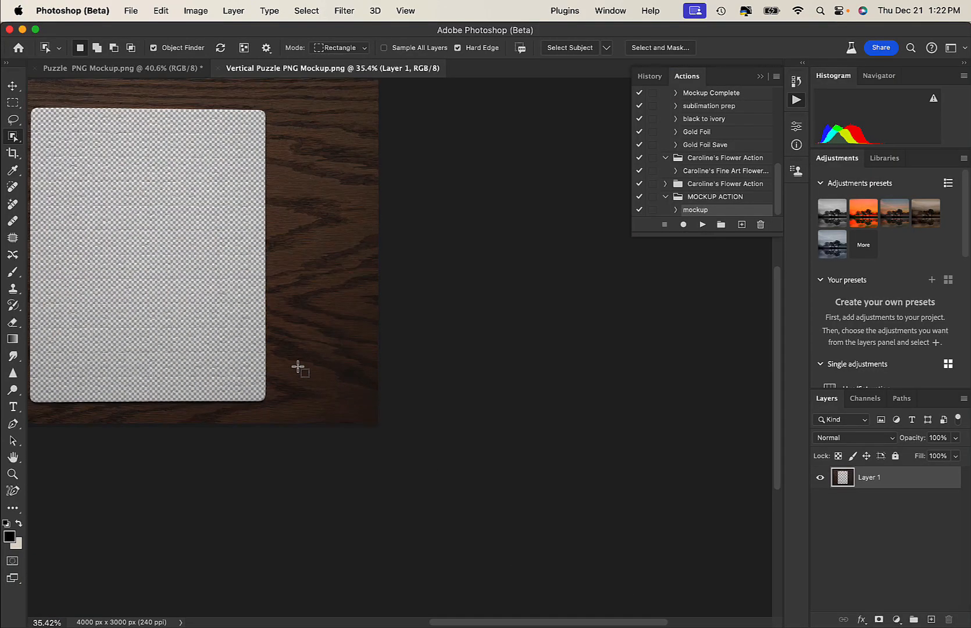
scroll(297, 367, left, 1)
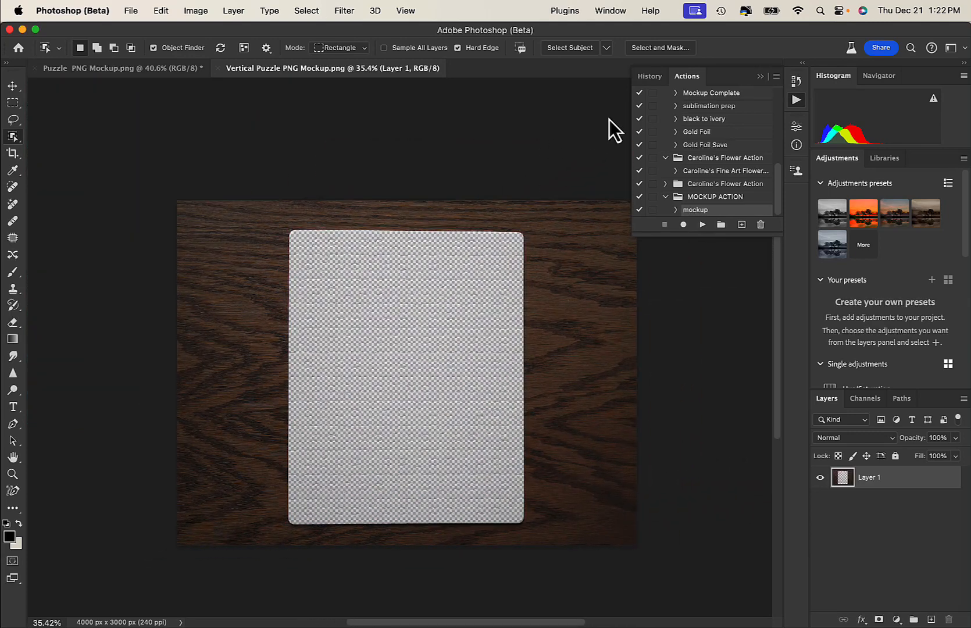
click(761, 77)
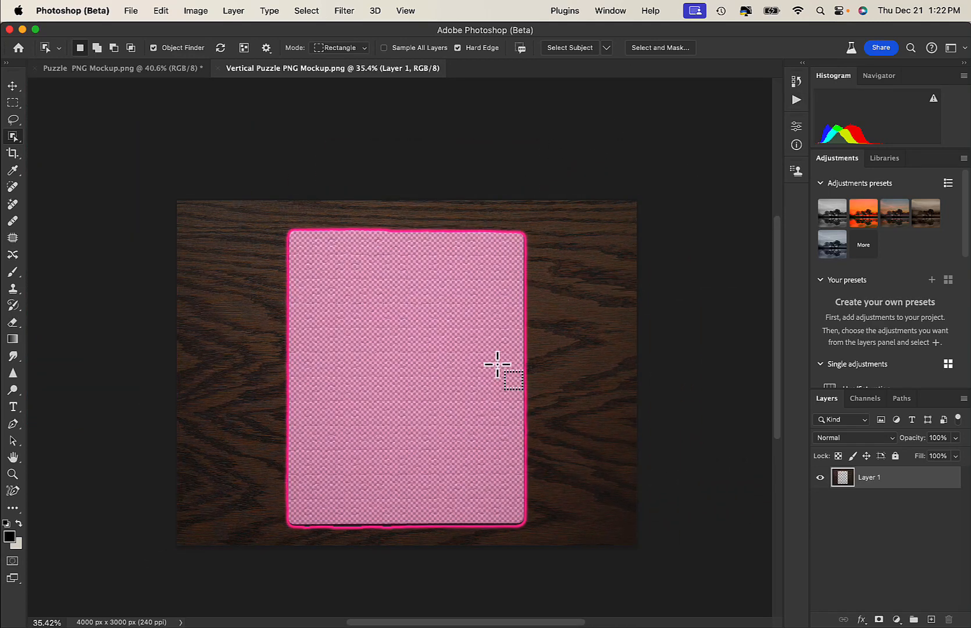
scroll(499, 369, down, 2)
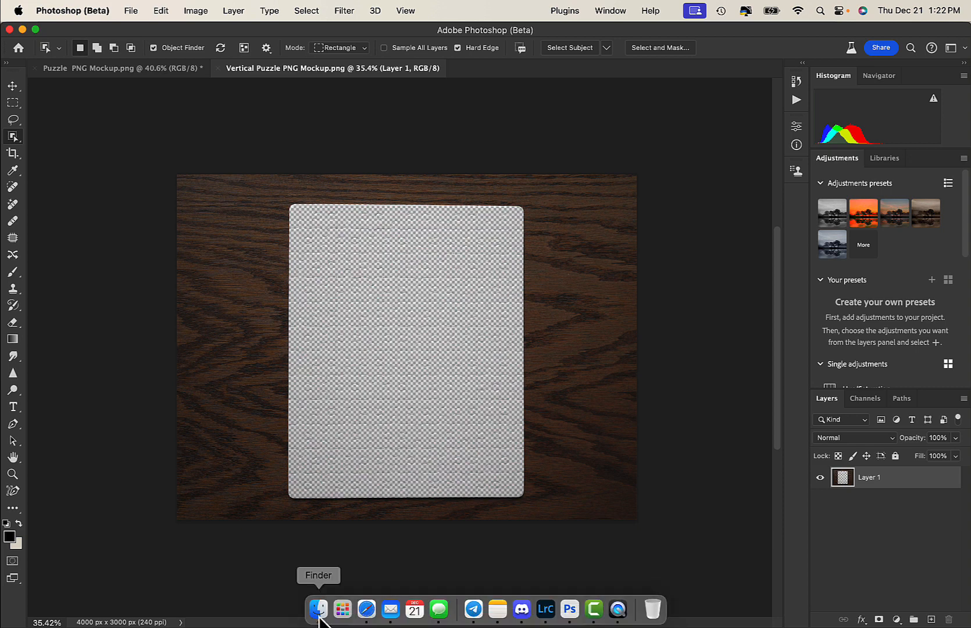
Place the blue and peach pattern file into the mockup, scaled to about 19.6% and positioned to cover the whole puzzle
click(321, 617)
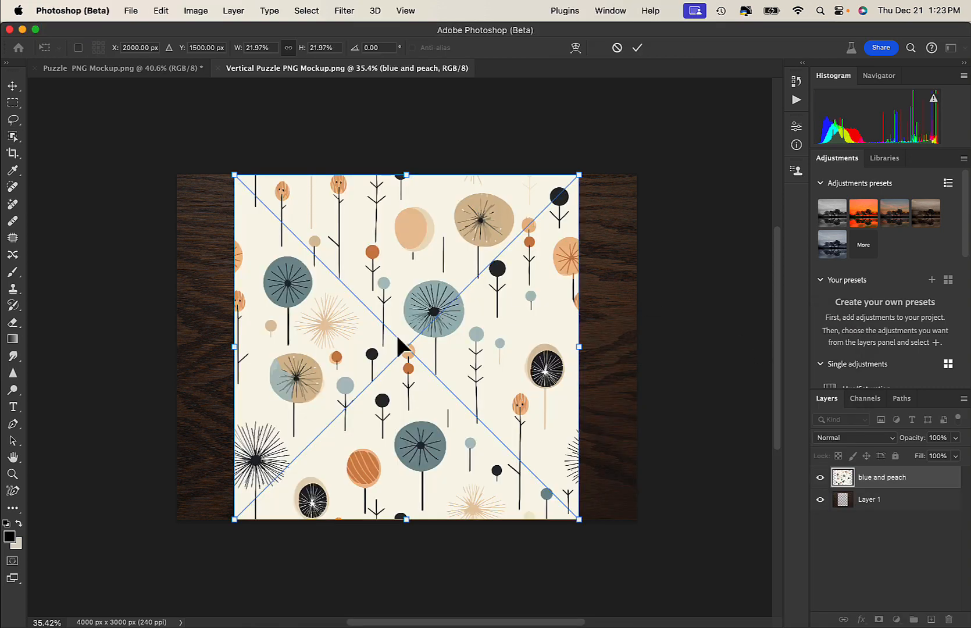
drag(578, 171, 505, 249)
drag(430, 390, 450, 349)
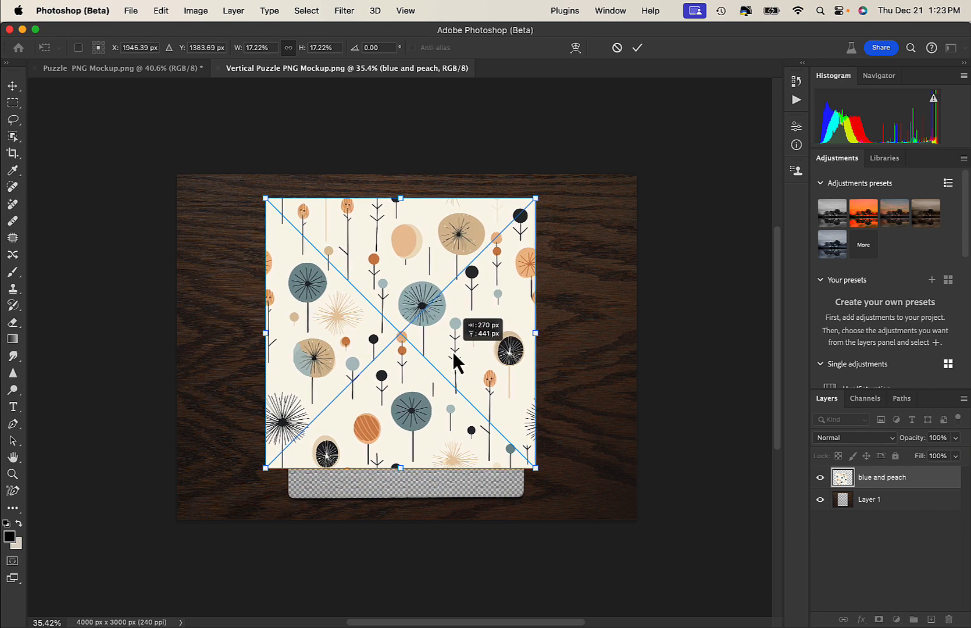
drag(400, 469, 402, 507)
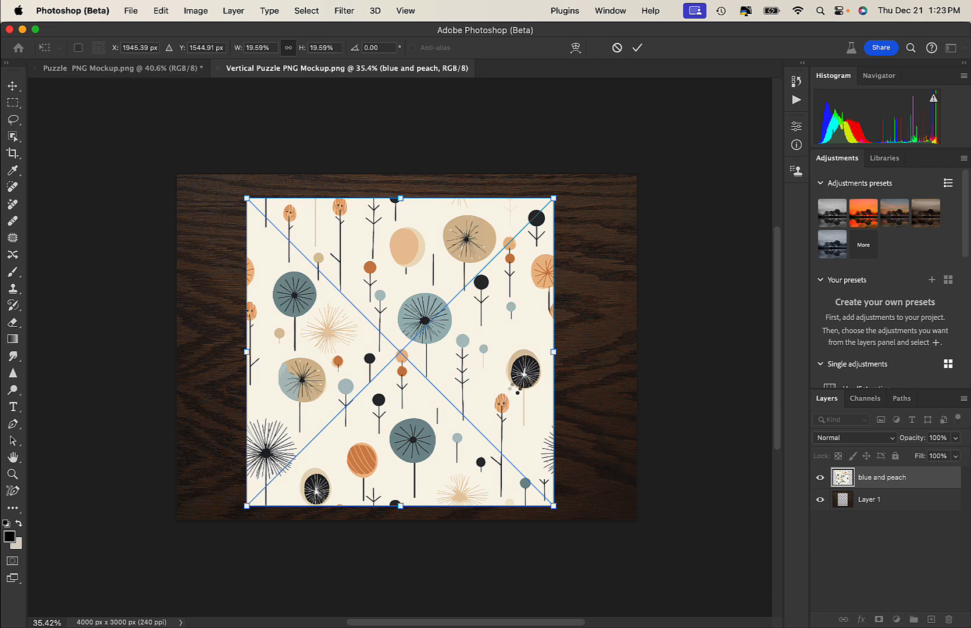
key(Return)
key(w)
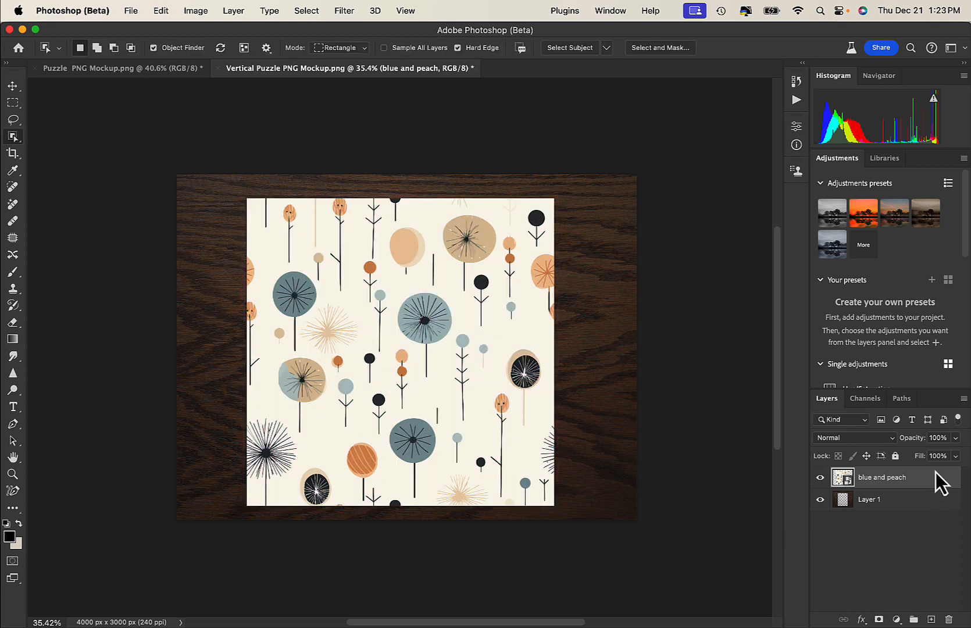
Move the blue and peach layer below Layer 1 and check the pattern on the puzzle pieces up close
drag(912, 481, 911, 507)
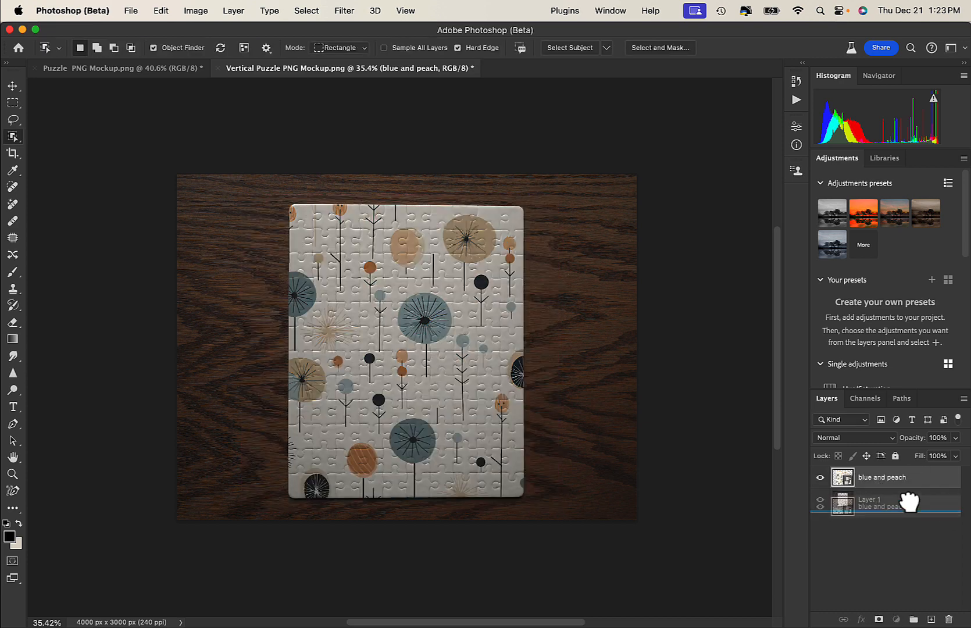
scroll(525, 379, up, 5)
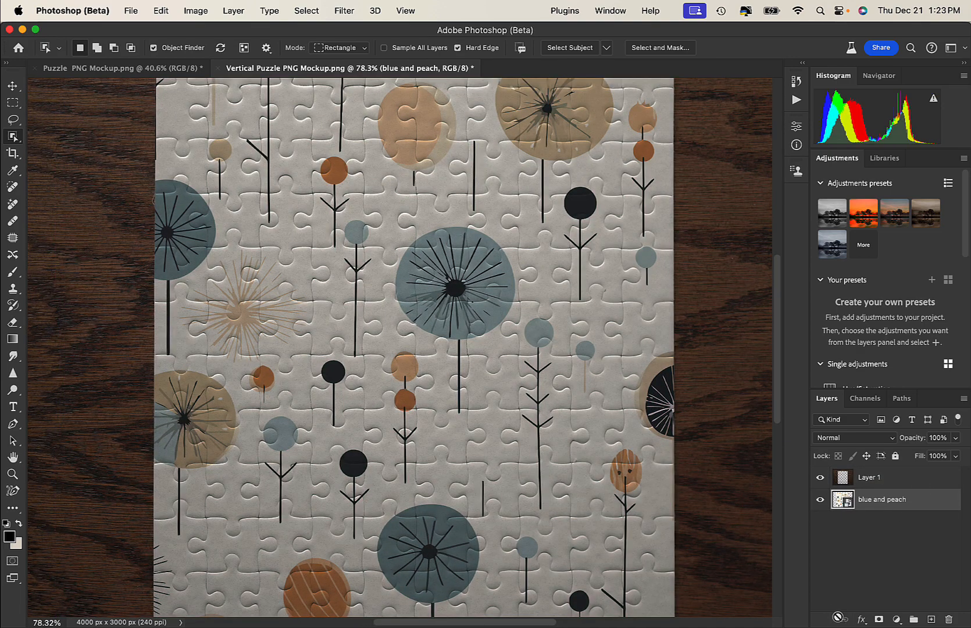
scroll(777, 558, down, 5)
mouse_move(878, 627)
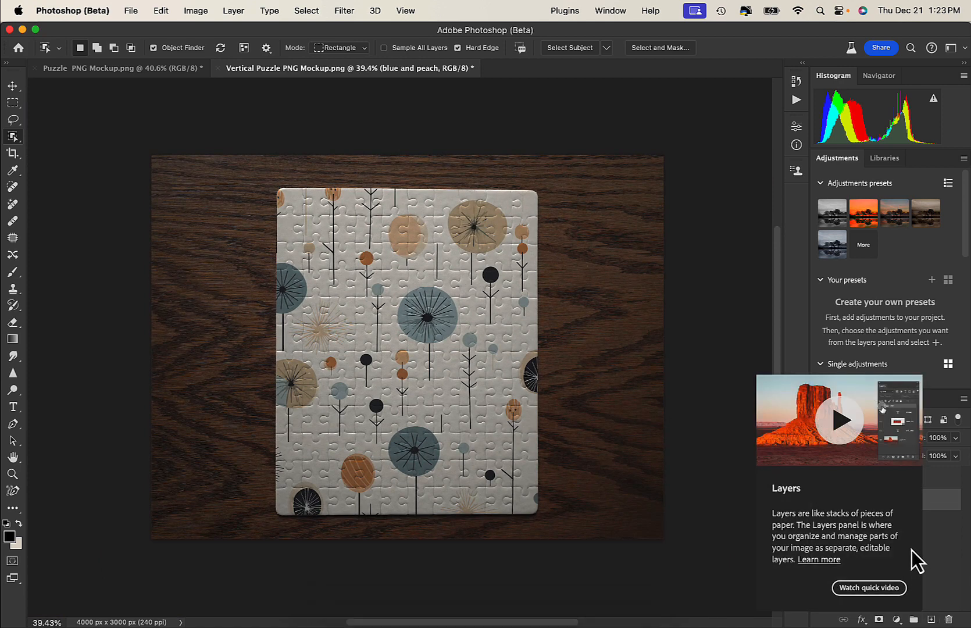
click(13, 153)
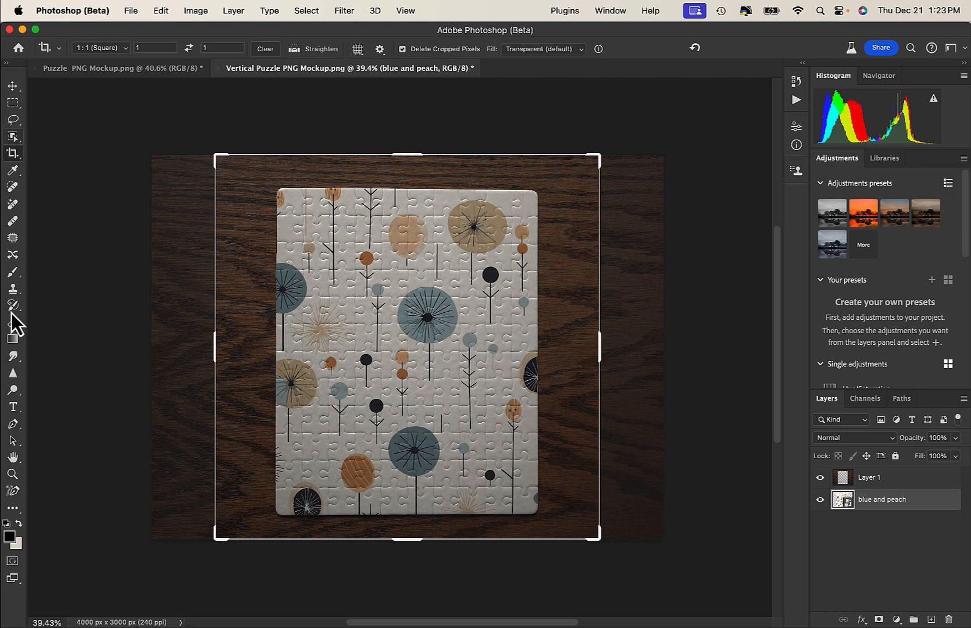
click(13, 474)
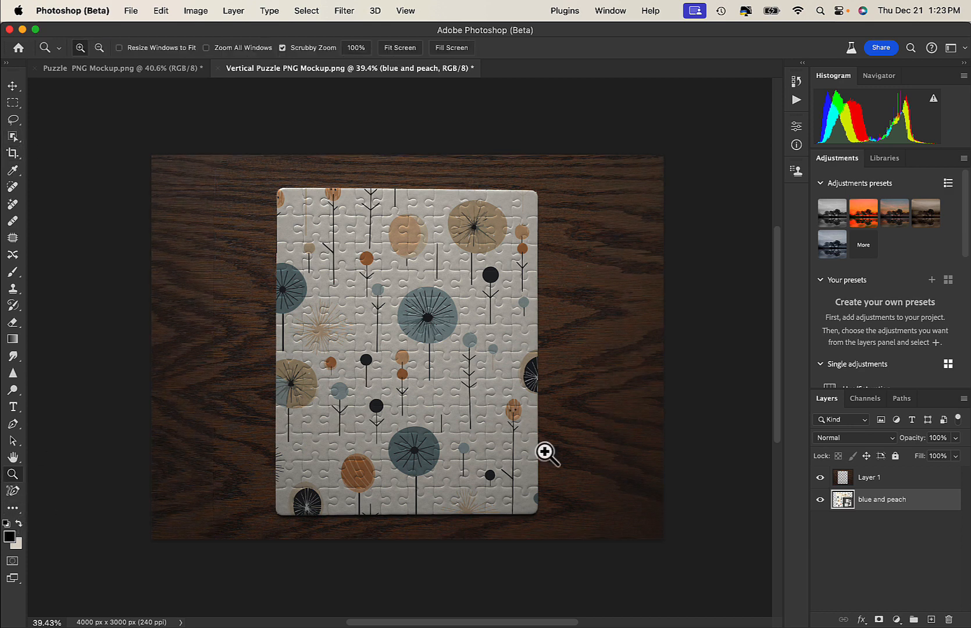